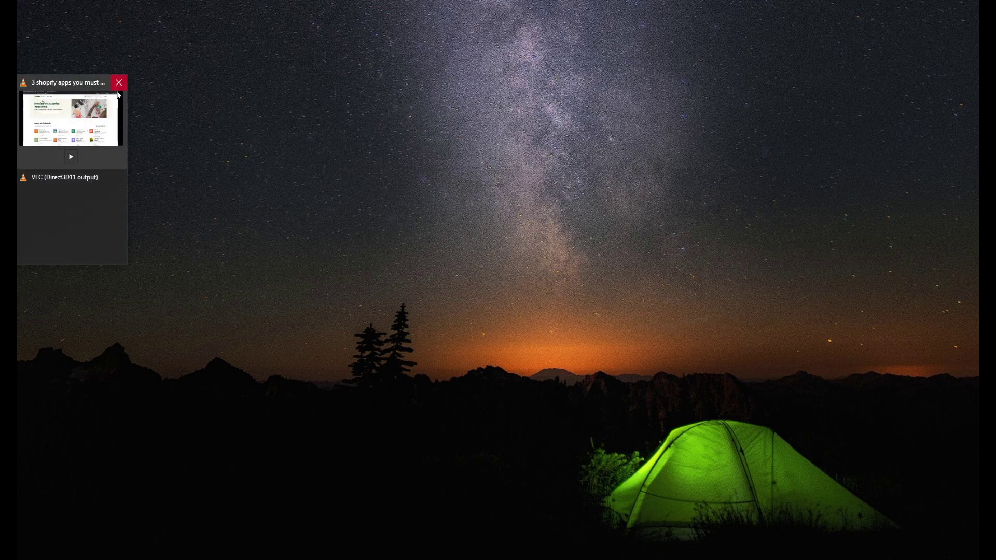
Step: Close the VLC preview and bring up the shortcut menu for shopify store 2.mp4
{"action": "left_click", "coordinate": [111, 106]}
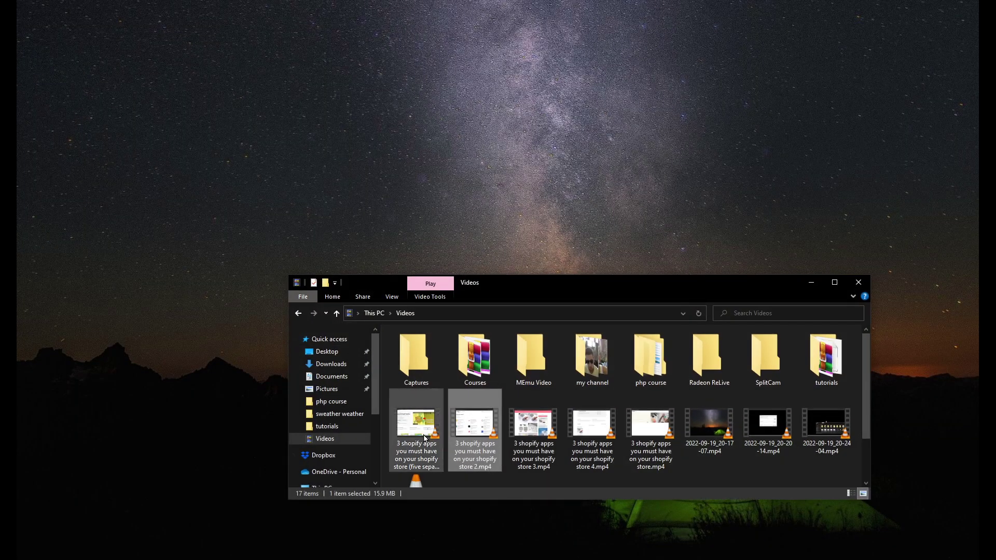
{"action": "right_click", "coordinate": [455, 423]}
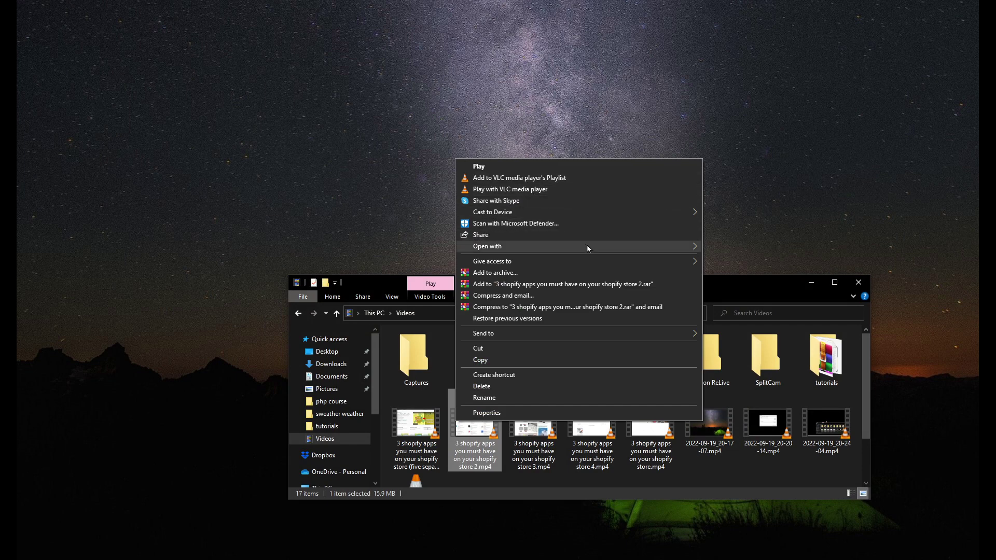
Step: Pause the shopify video and load 2022-09-19_20-24-04.mp4 from Videos via Media > Open File
{"action": "mouse_move", "coordinate": [487, 247]}
{"action": "left_click", "coordinate": [734, 270]}
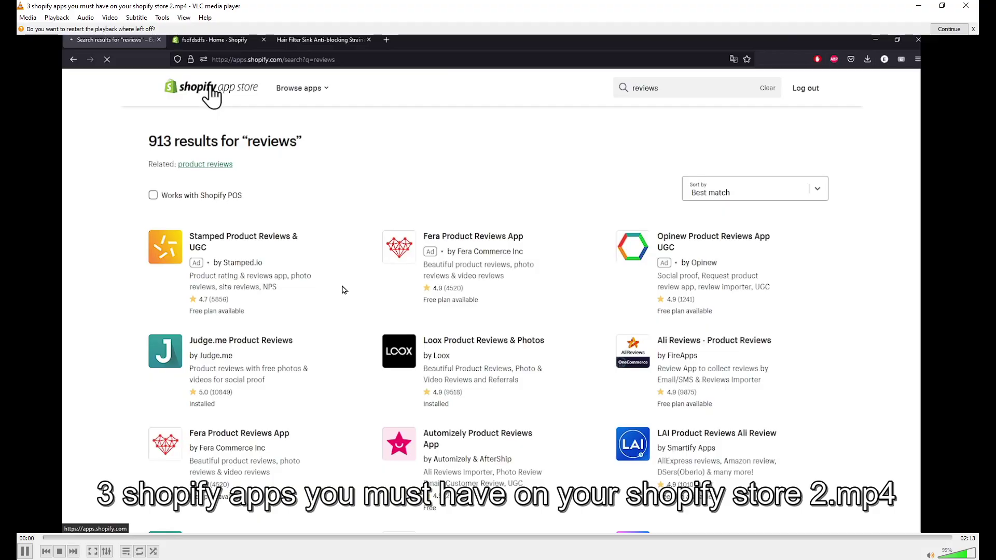
{"action": "left_click", "coordinate": [24, 551]}
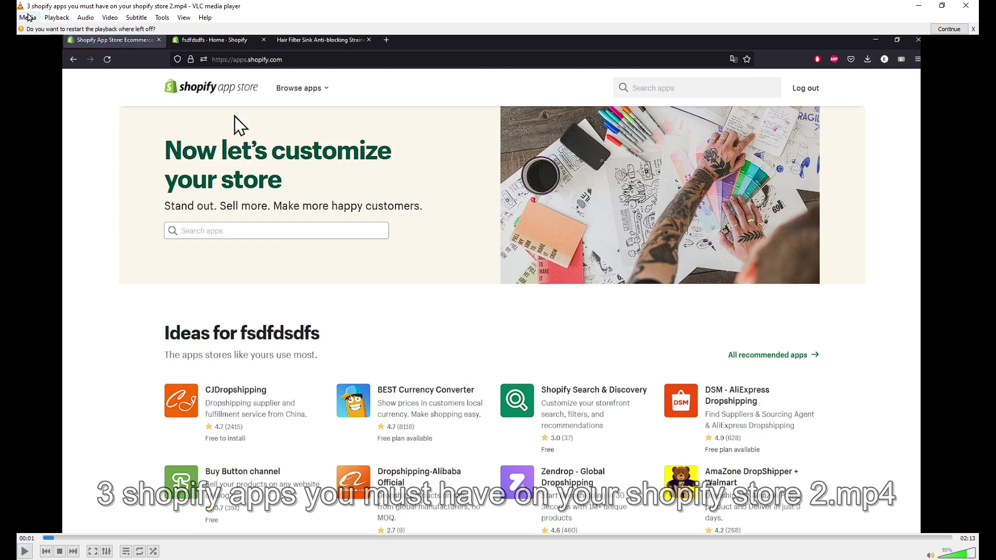
{"action": "left_click", "coordinate": [29, 17]}
{"action": "left_click", "coordinate": [47, 30]}
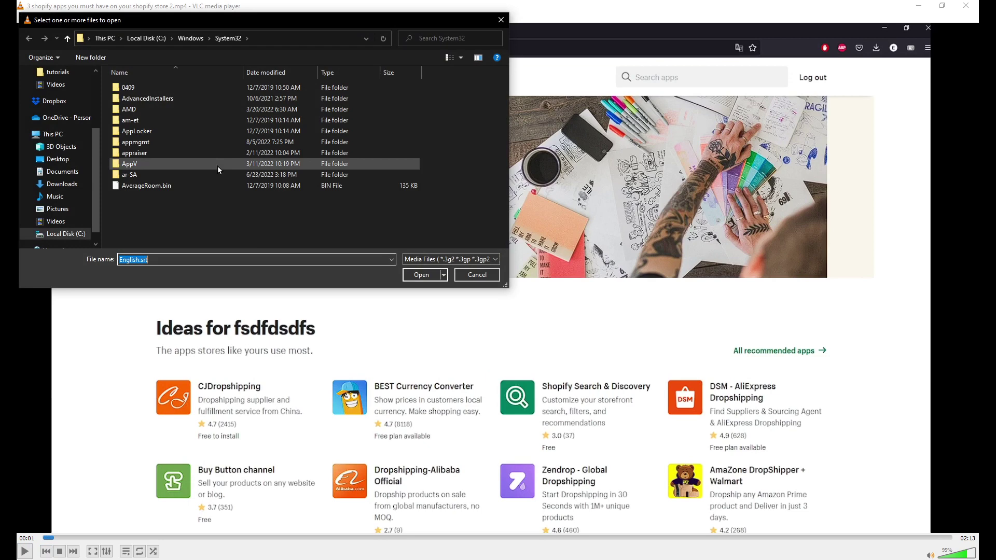
{"action": "left_click", "coordinate": [56, 221]}
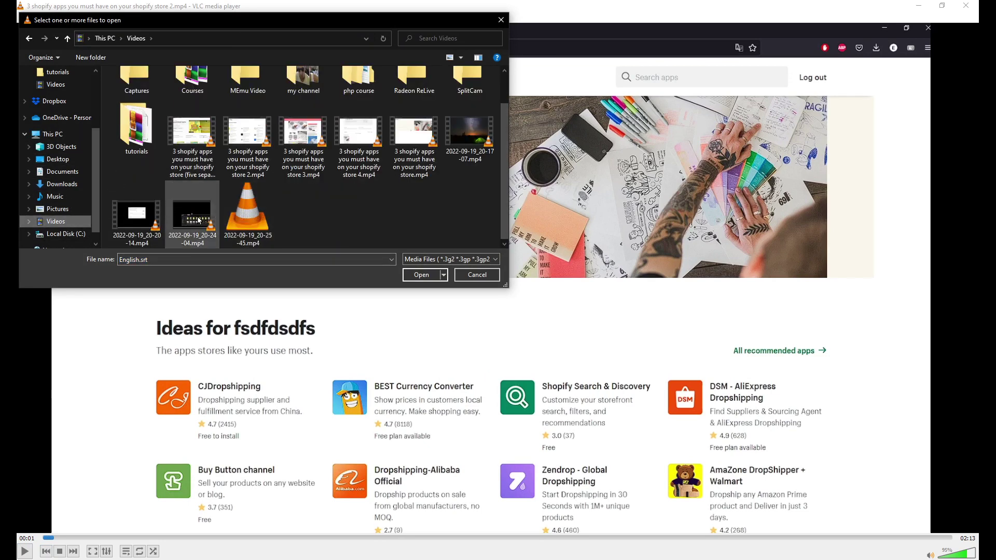
{"action": "double_click", "coordinate": [199, 221]}
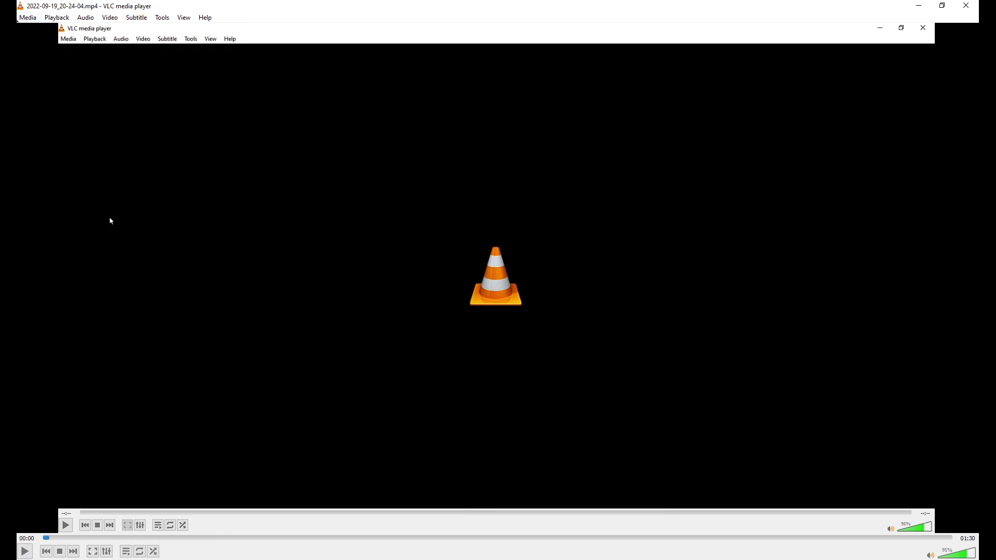
Step: Start a Convert / Save setup with Add..., then drop it and return to VLC
{"action": "left_click", "coordinate": [30, 20]}
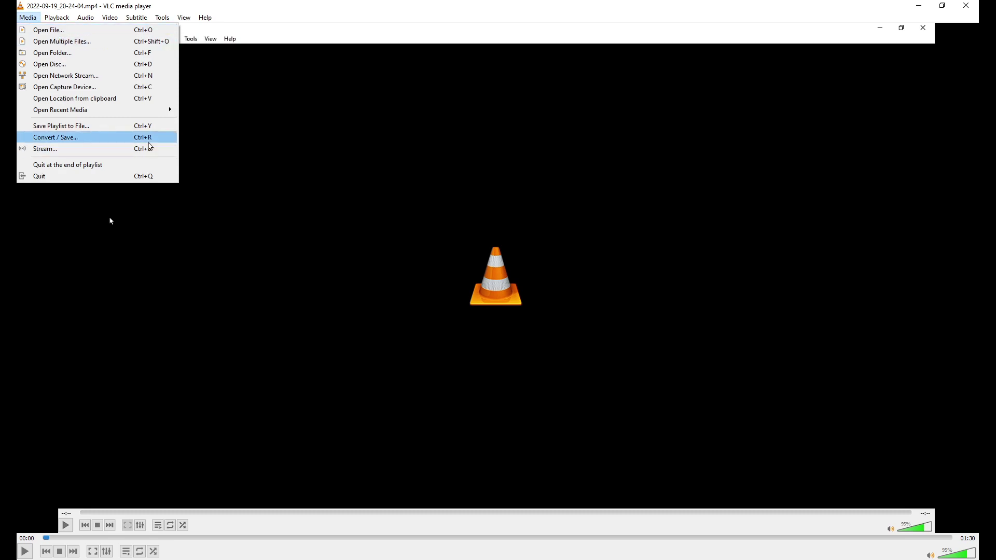
{"action": "left_click", "coordinate": [144, 137]}
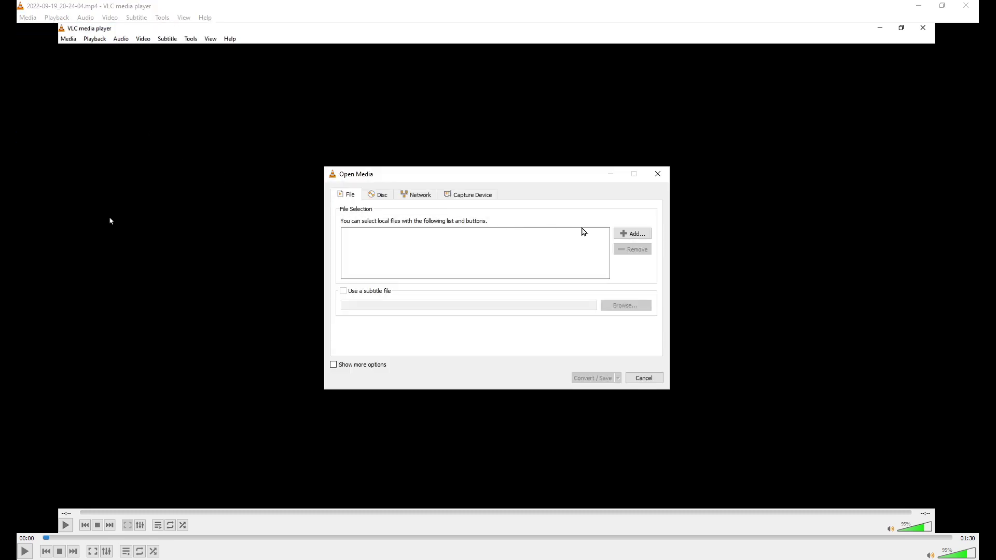
{"action": "left_click", "coordinate": [641, 232]}
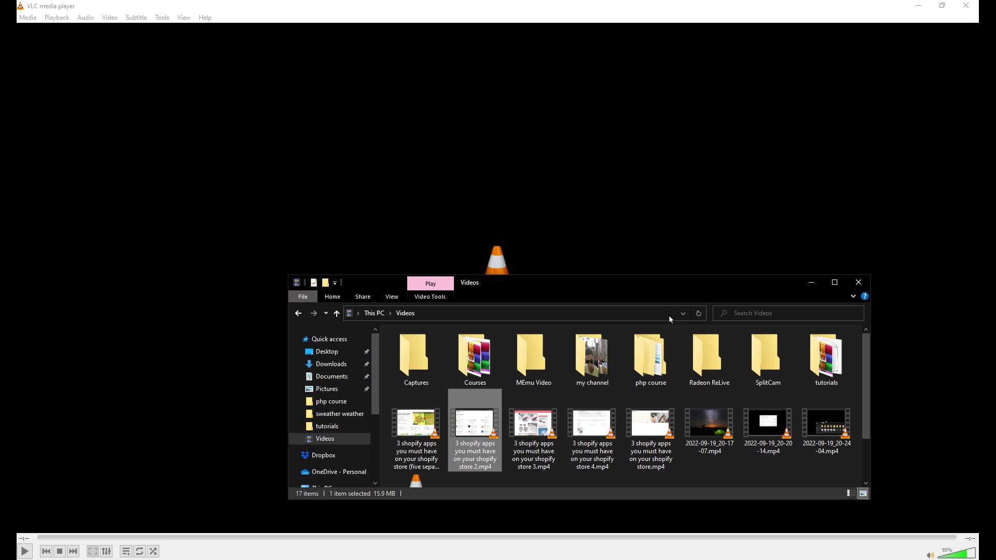
{"action": "scroll", "coordinate": [690, 399], "scroll_direction": "down", "scroll_amount": 1}
{"action": "left_click", "coordinate": [253, 345]}
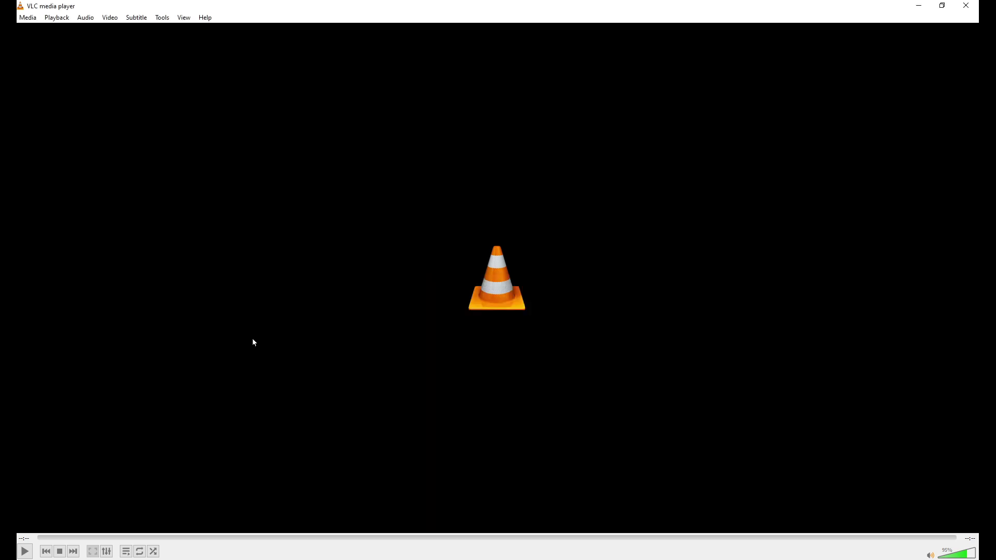